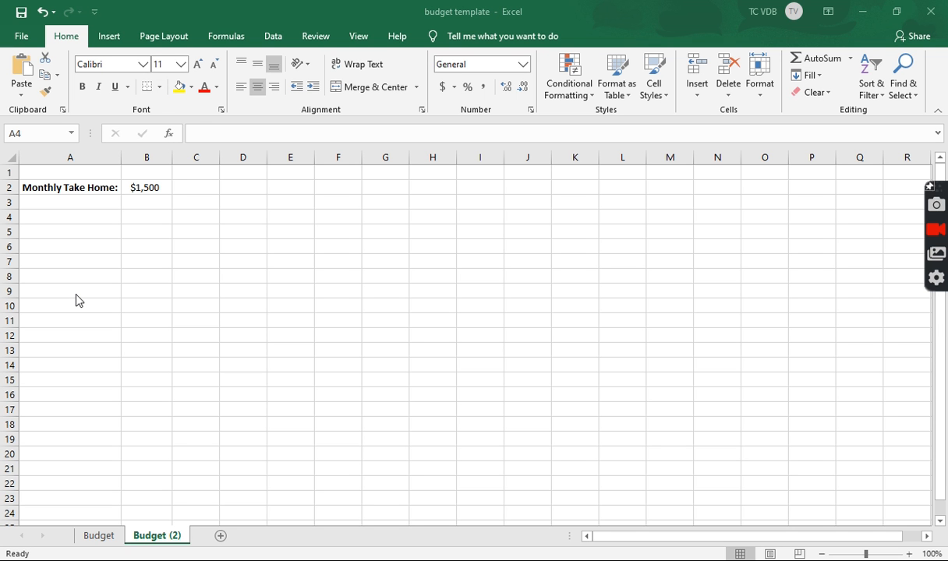
Enter the account labels Savings, Checking 1 and Checking 2 in cells A4 to A6
click(87, 224)
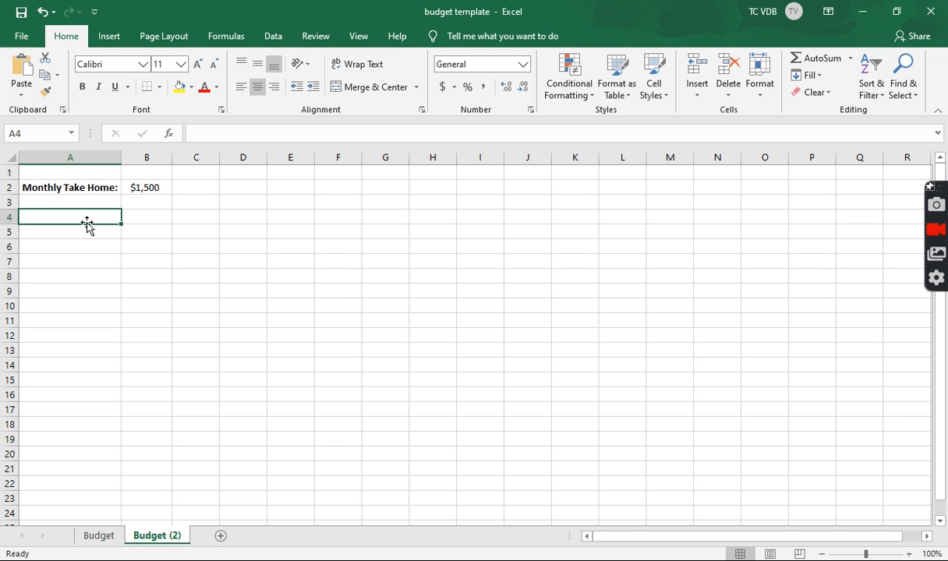
text(Savings)
key(Return)
text(Checking 1)
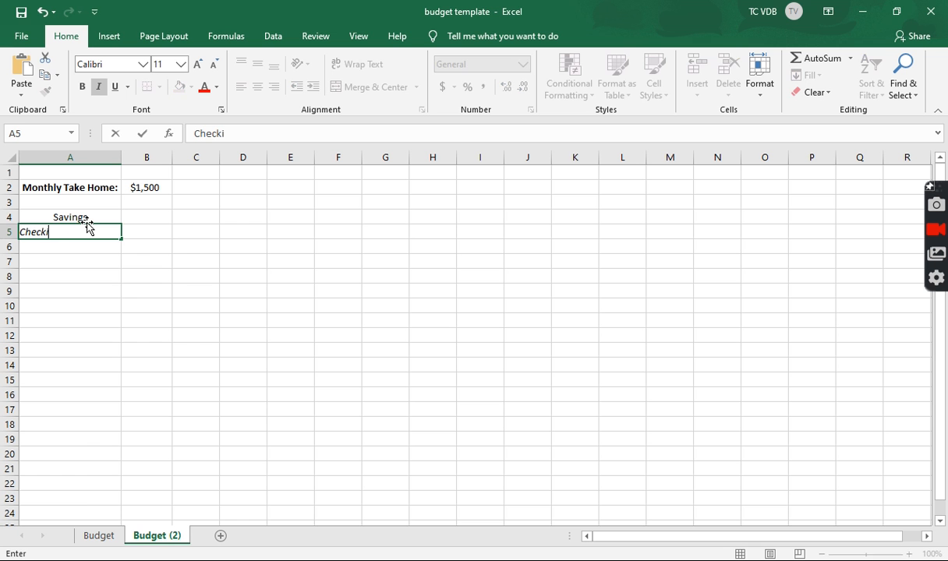
key(Return)
text(Checking 2)
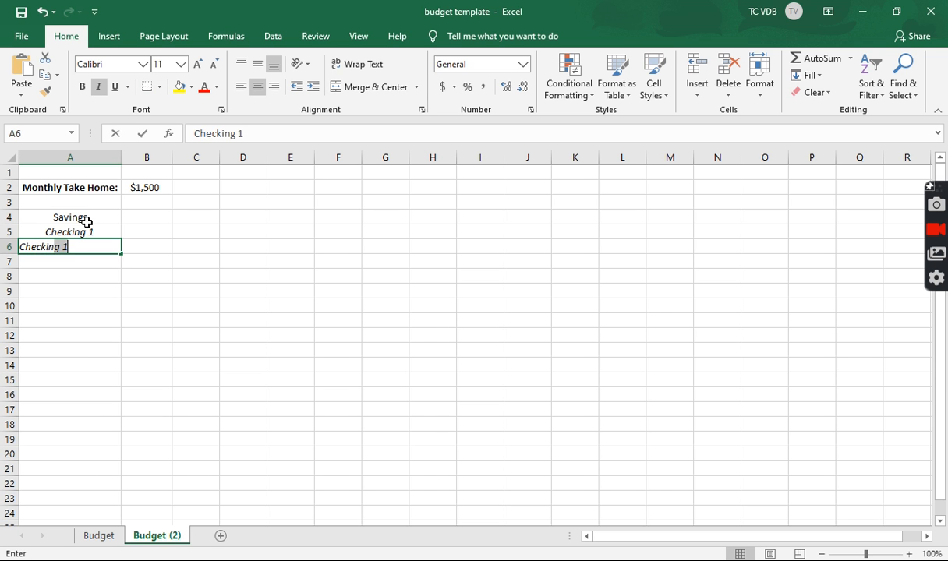
key(Return)
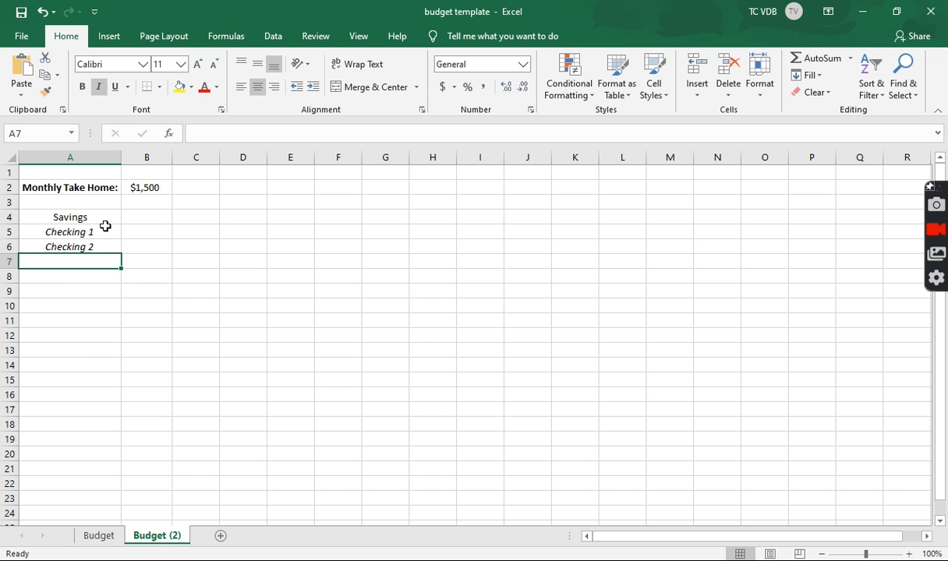
Extend the Checking 1 label to "Checking 1 (Fixed Expenses)" and autofit column A to its text
double_click(113, 234)
text((Fix)
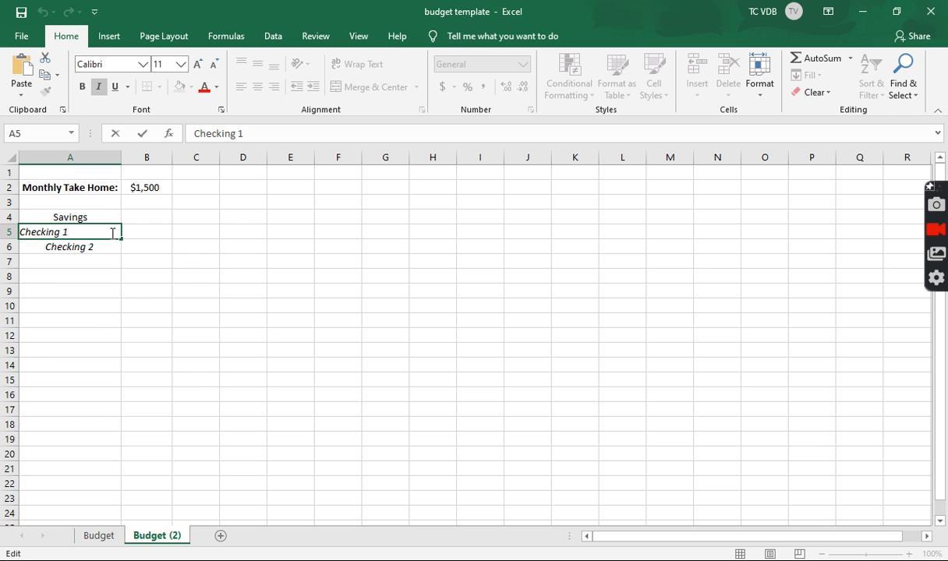
text(ed Ex)
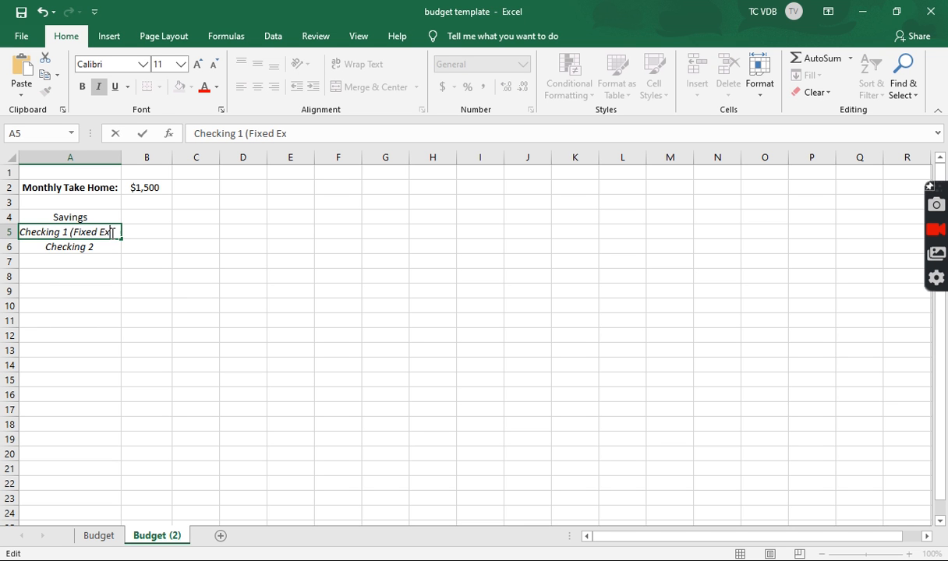
text(penses))
key(Return)
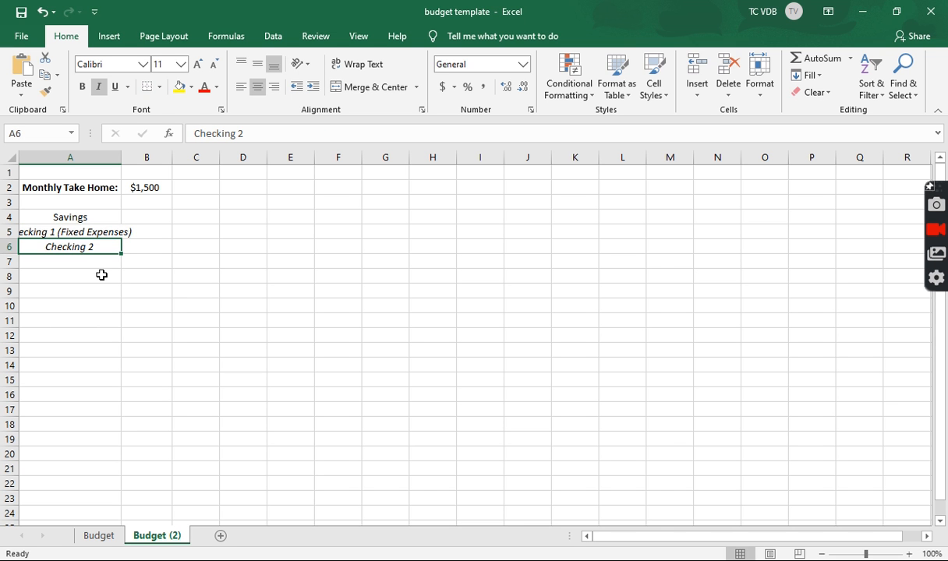
double_click(122, 156)
Extend the Checking 2 label in A6 to "Checking 2 (Fun)"
double_click(134, 246)
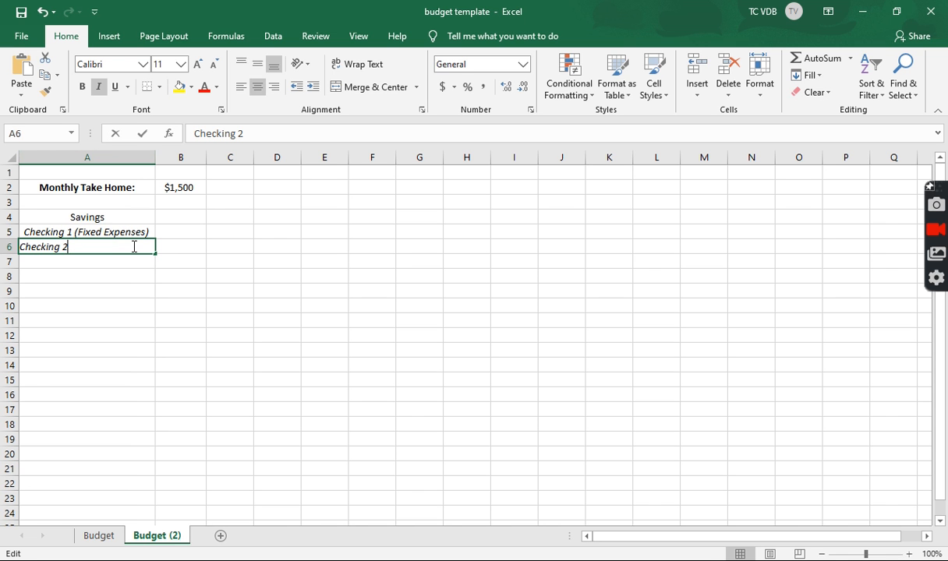
text((Fun)
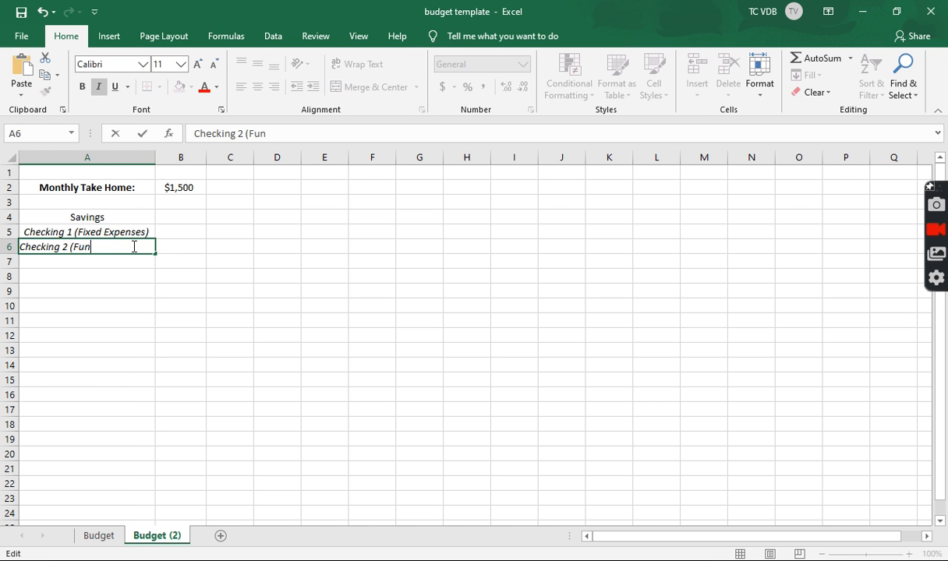
text())
key(Return)
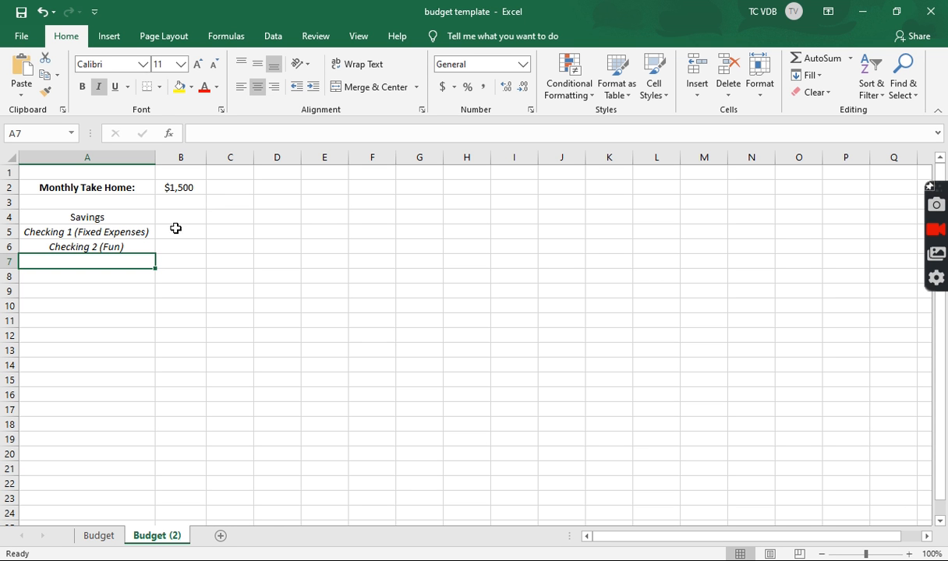
Enter the allocation percentages in column C: 20% for Savings, 50% for Checking 1 and 30% for Checking 2
click(223, 232)
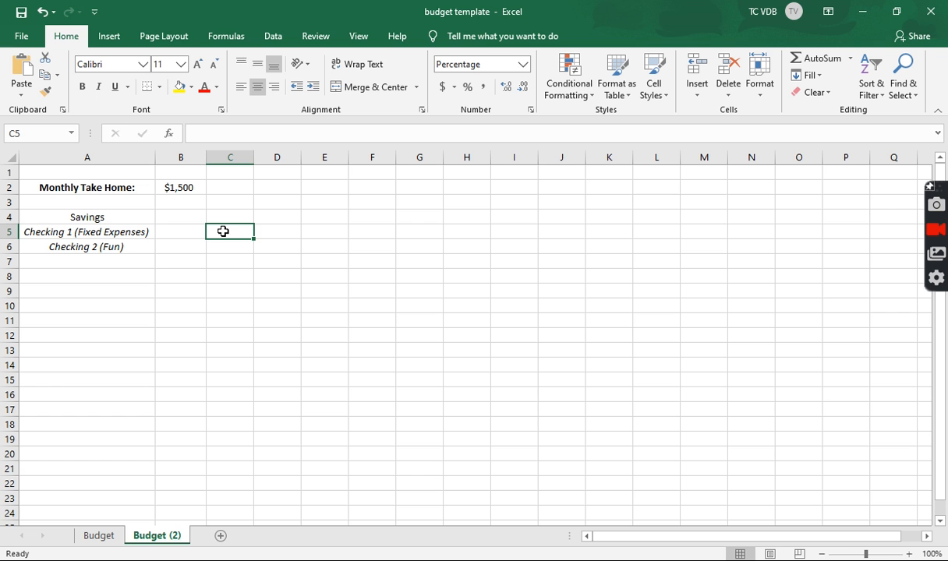
text(50)
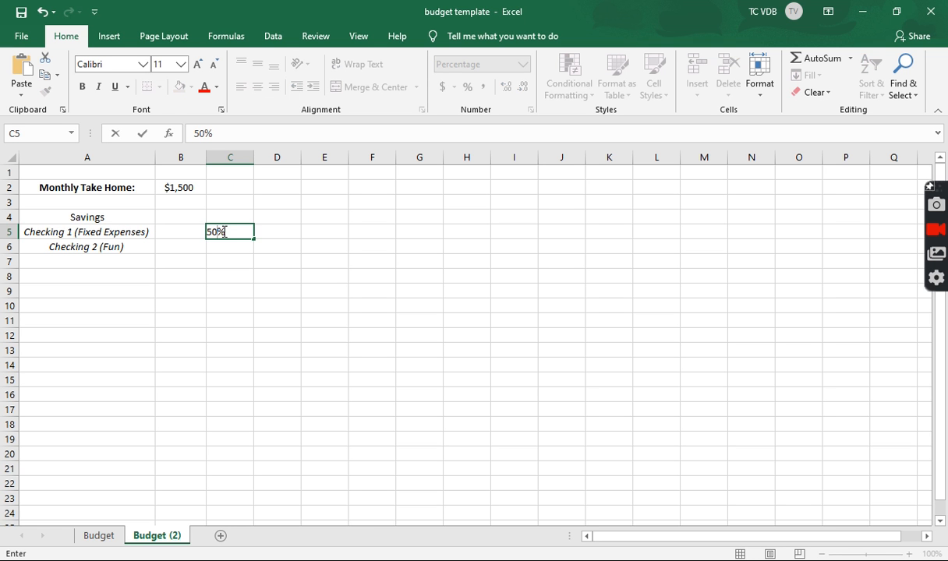
key(ctrl+Return)
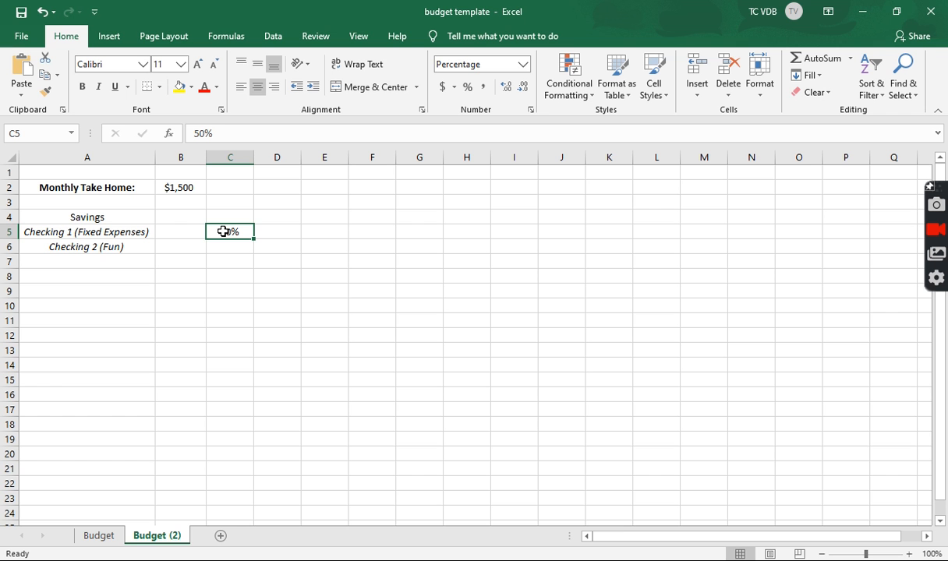
key(Up)
text(20)
key(Return)
key(Return)
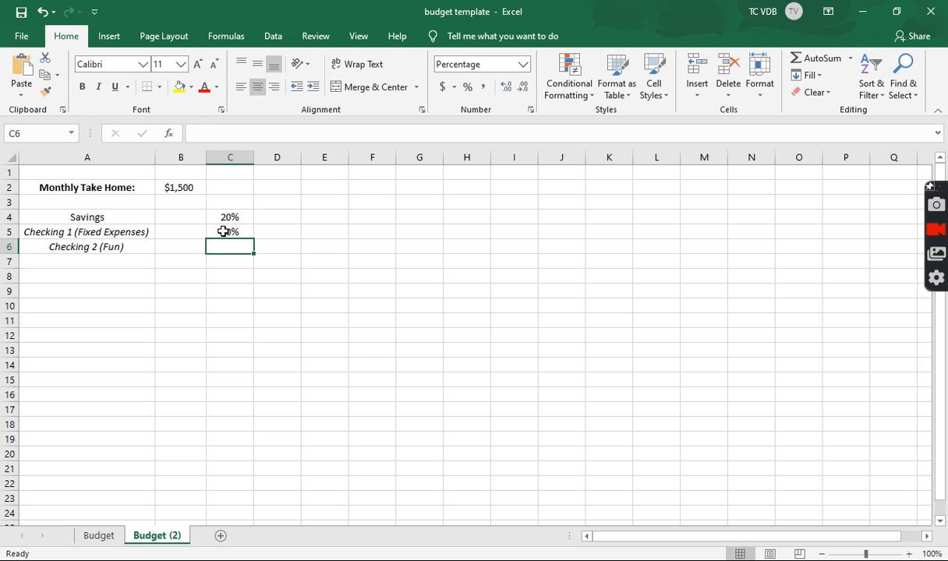
text(30)
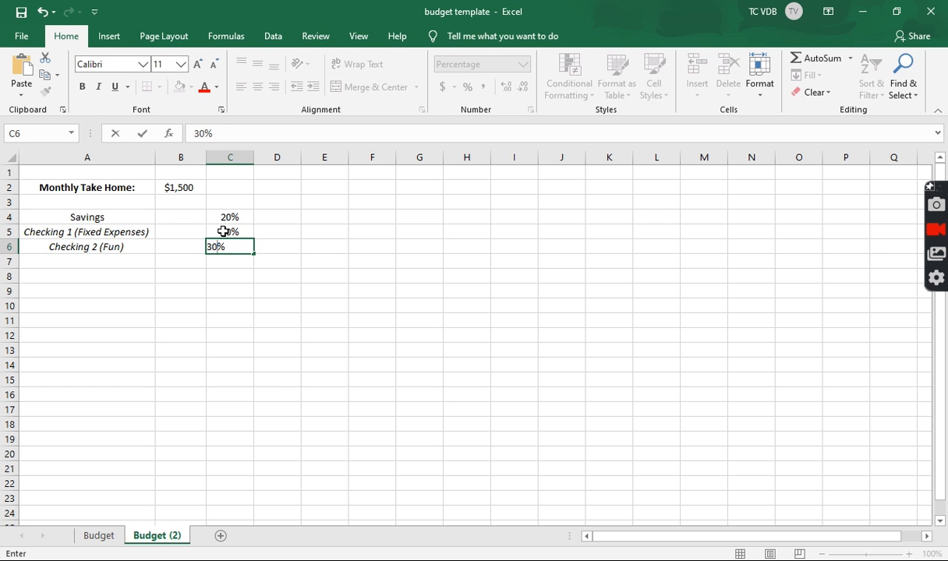
key(Return)
Total the allocation percentages in C7 with a SUM formula over C4:C6
text(=sum()
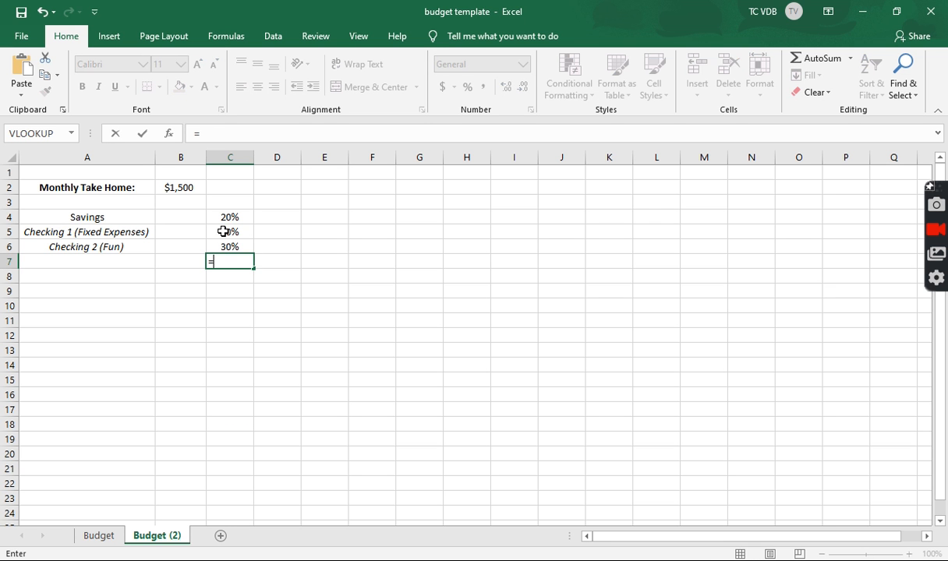
key(Up)
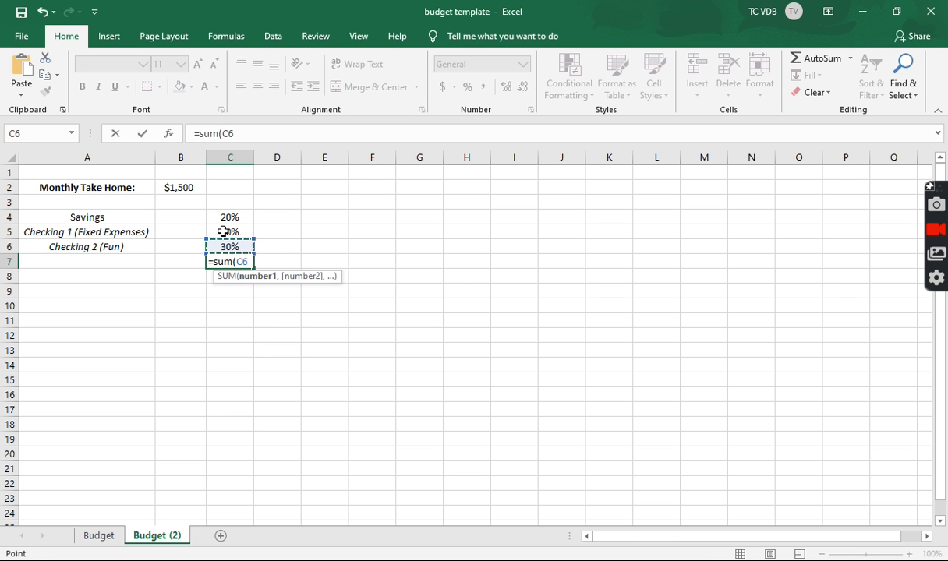
key(shift+Up)
key(shift+Up)
text())
key(Return)
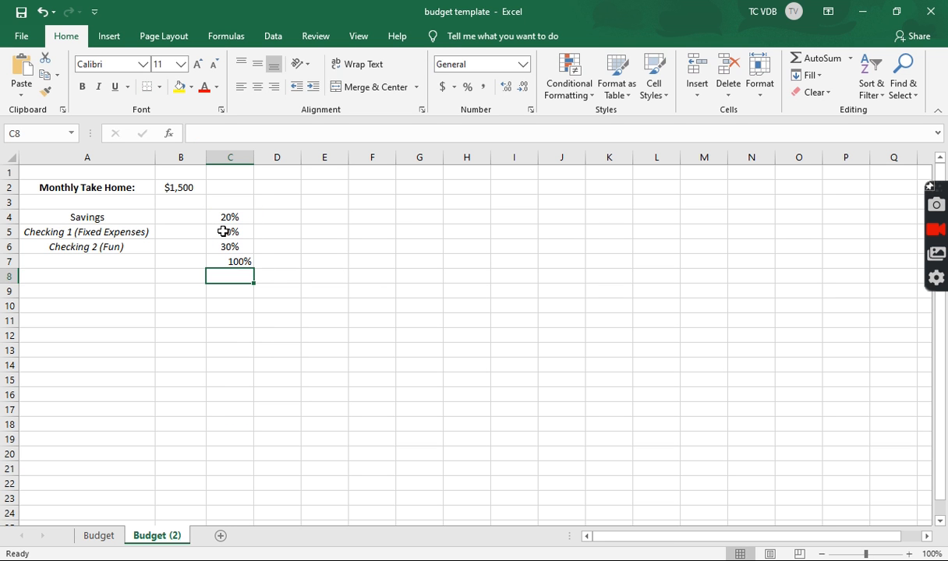
Calculate the Savings amount in B4 with the formula =$B$2*C4, keeping the take-home reference absolute
click(166, 232)
click(175, 219)
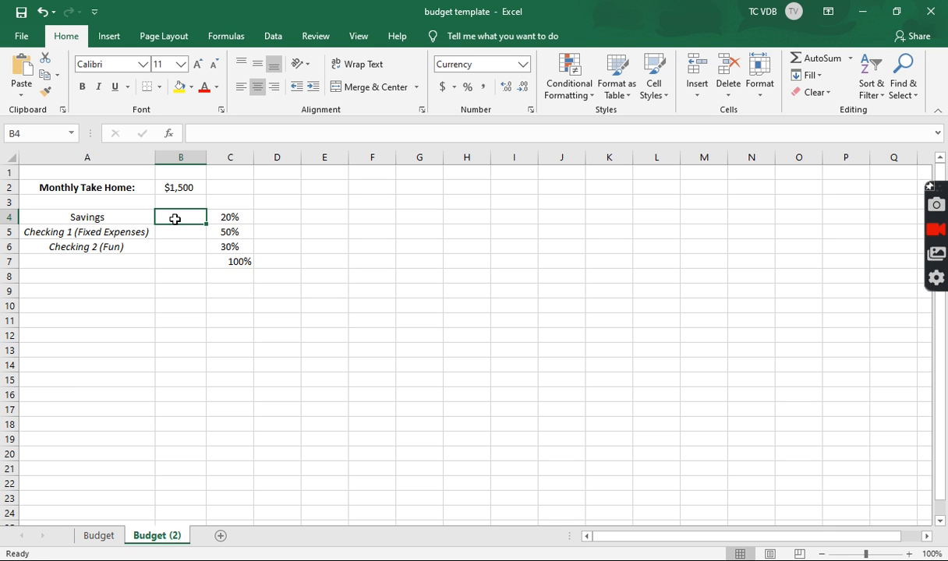
text(=)
click(189, 184)
text(*)
key(BackSpace)
key(F4)
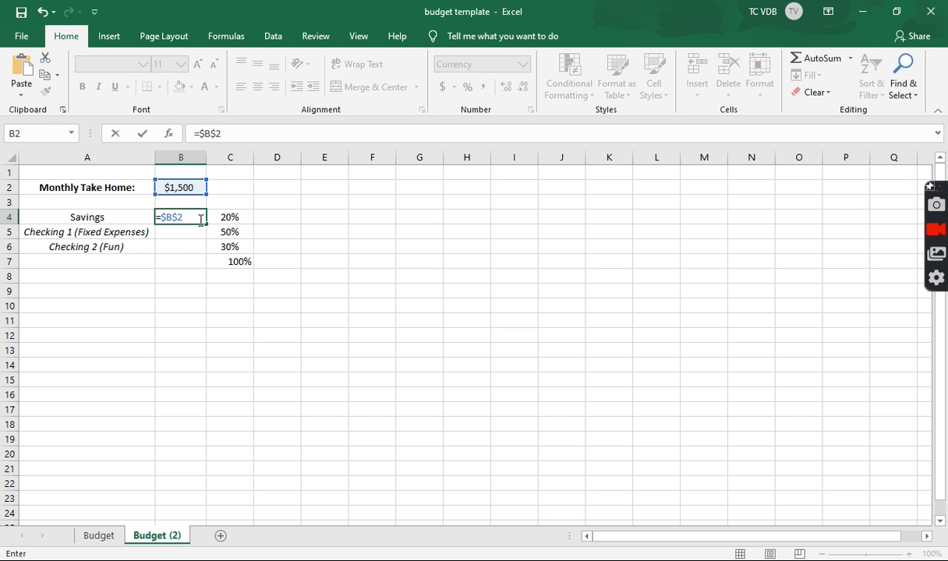
text(*)
click(236, 223)
key(Return)
Fill the Savings amount formula from B4 down to B6 for both checking accounts
click(195, 217)
drag(206, 223, 205, 251)
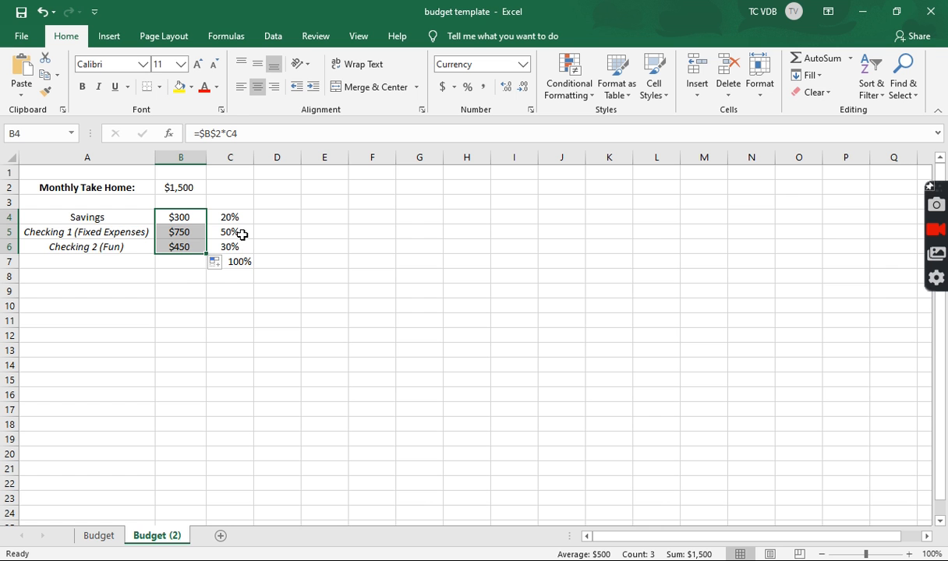
click(240, 233)
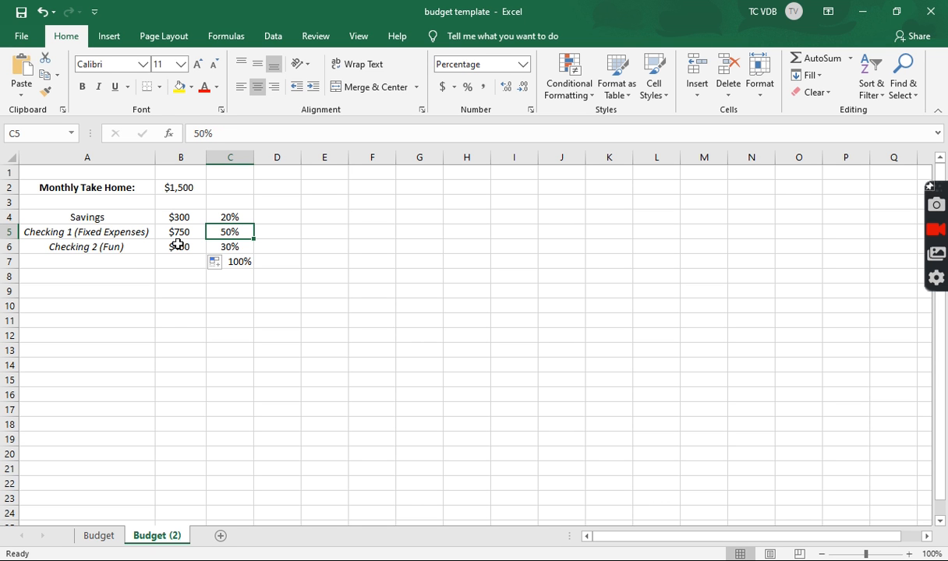
Enter 800 in cell B10 as an example fixed-expense amount
click(168, 310)
text(800)
key(Return)
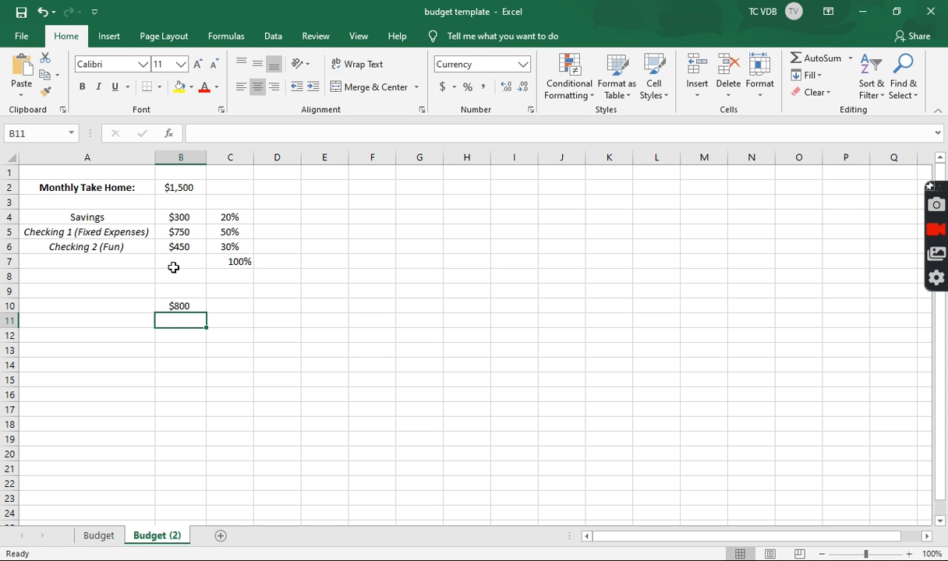
Change the allocation to 60% for Checking 1 (Fixed Expenses) and 20% for Checking 2 (Fun)
click(226, 234)
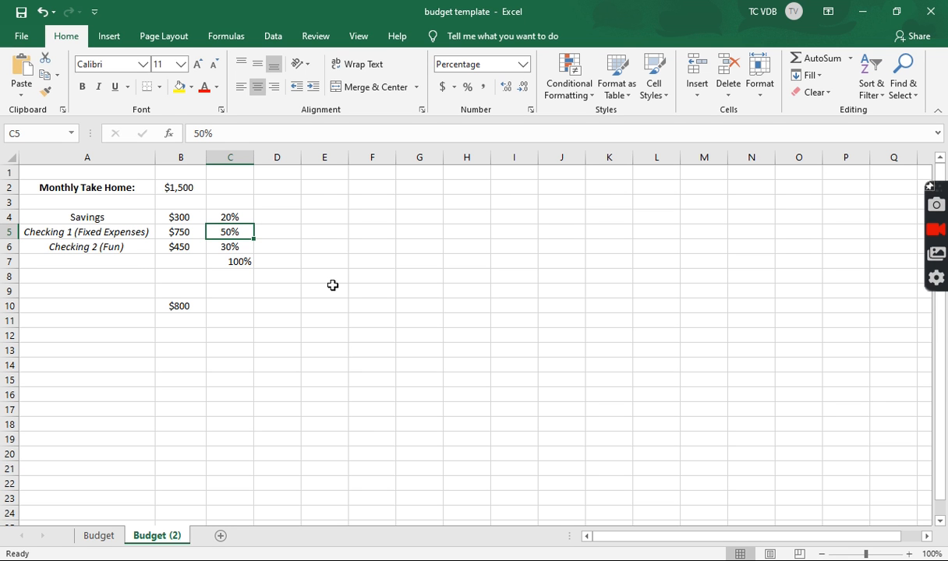
text(60)
key(Return)
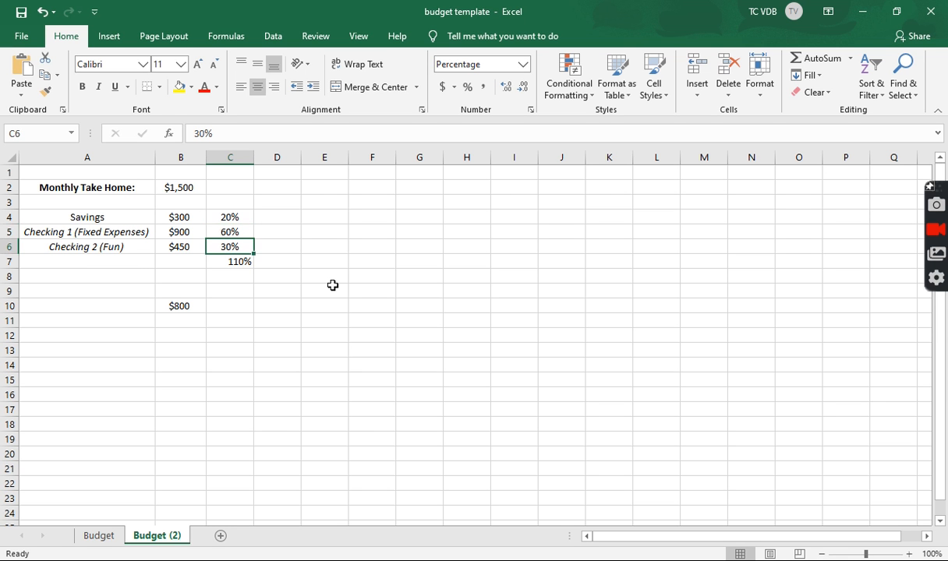
text(20)
key(Return)
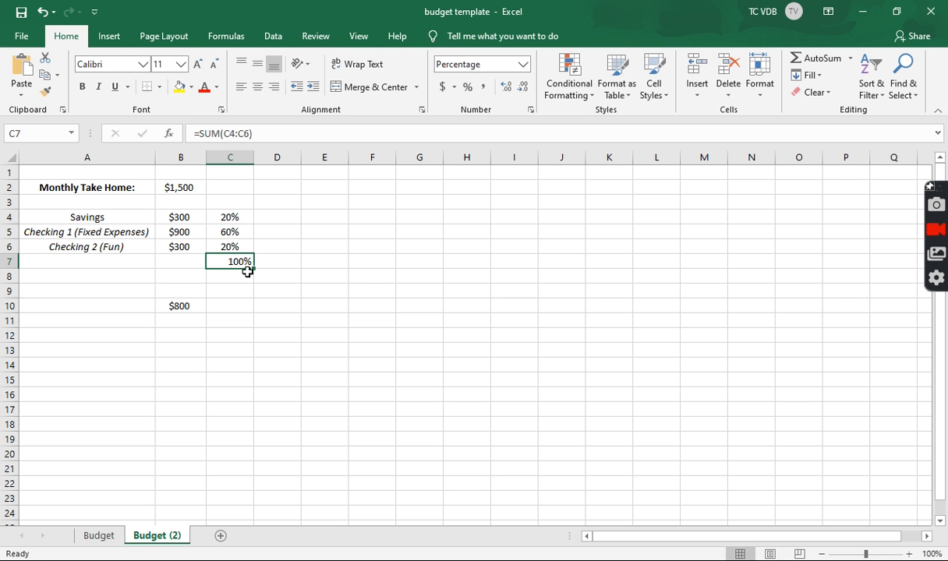